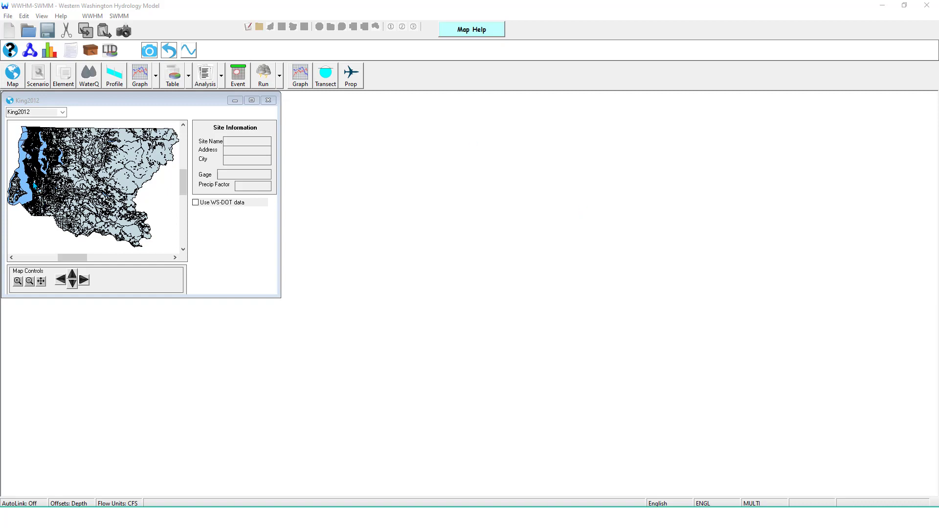
- Place the project site on the King2012 map so it uses the Seatac gage, then open the scenario list
left_click(37, 188)
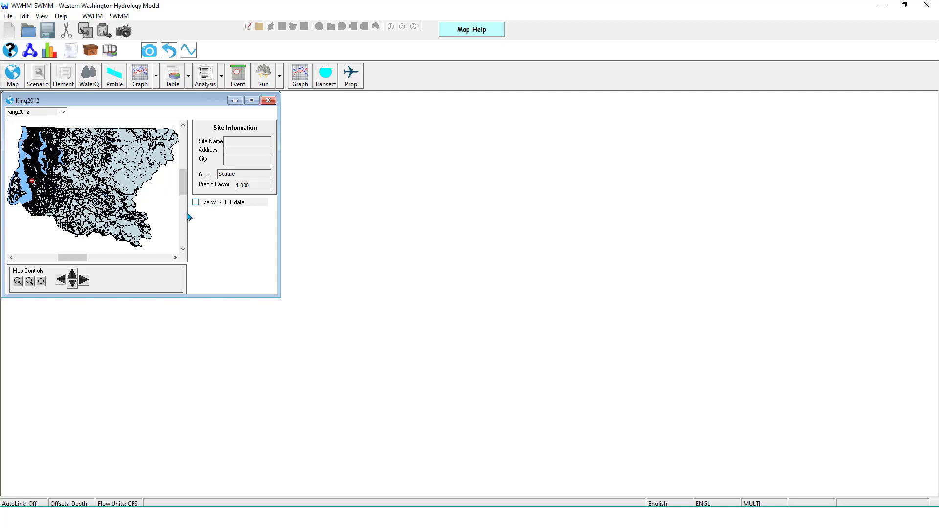
left_click(44, 74)
- Open the Predeveloped scenario and view the schematic's display options
left_click(58, 97)
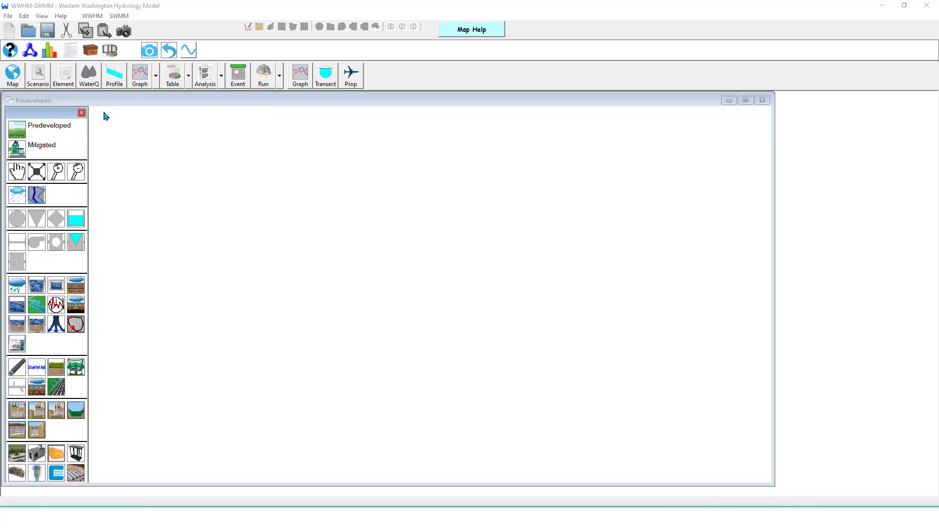
right_click(70, 264)
left_click(99, 305)
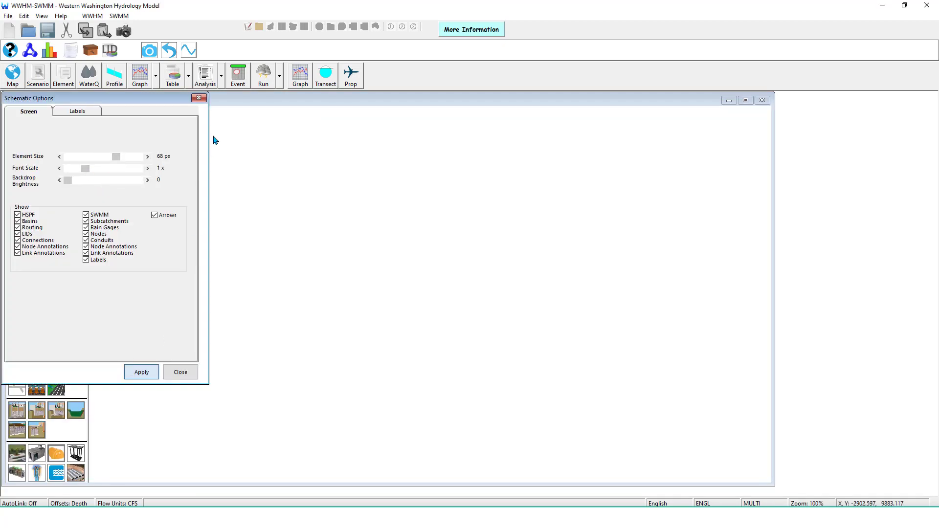
left_click(199, 97)
- Place Basin 1 on the Predeveloped schematic with 1 acre of C, Forest, Flat
left_click(16, 284)
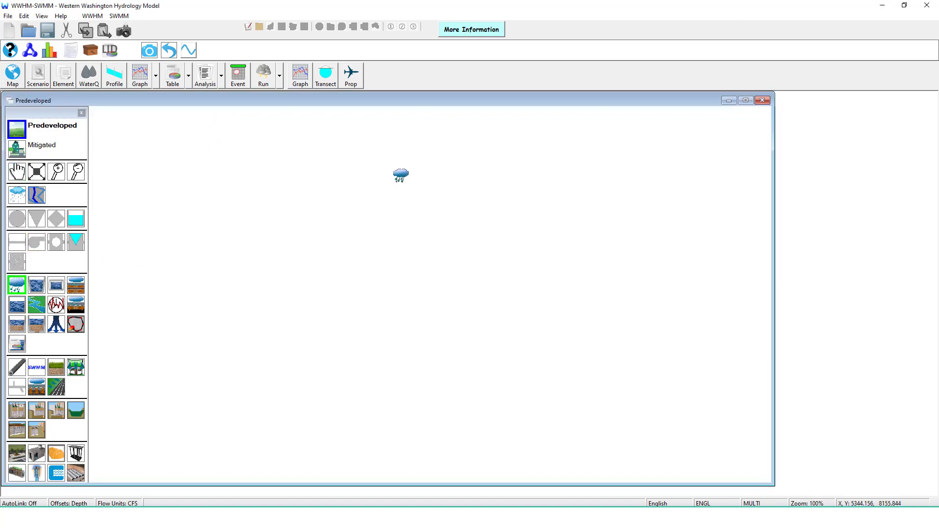
left_click(398, 177)
left_click(400, 178)
left_click_drag(334, 178, 314, 185)
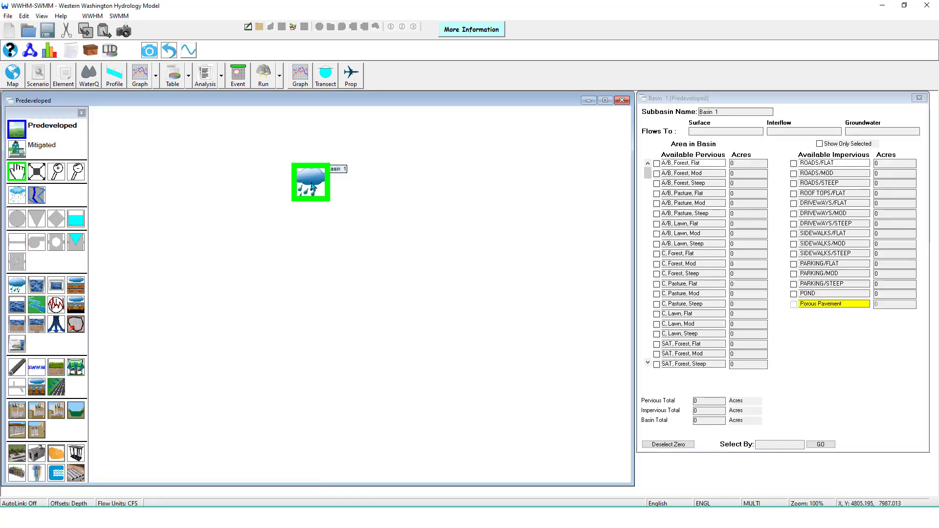
left_click(741, 253)
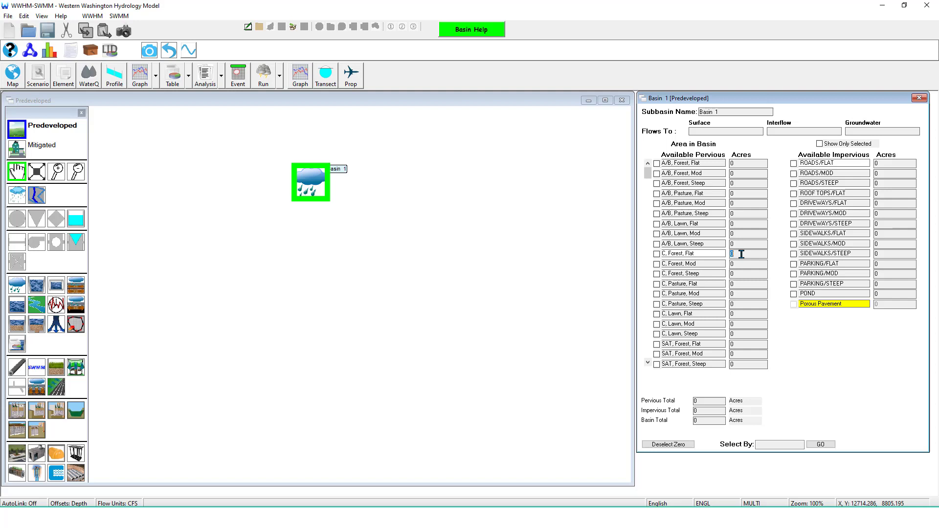
type("1")
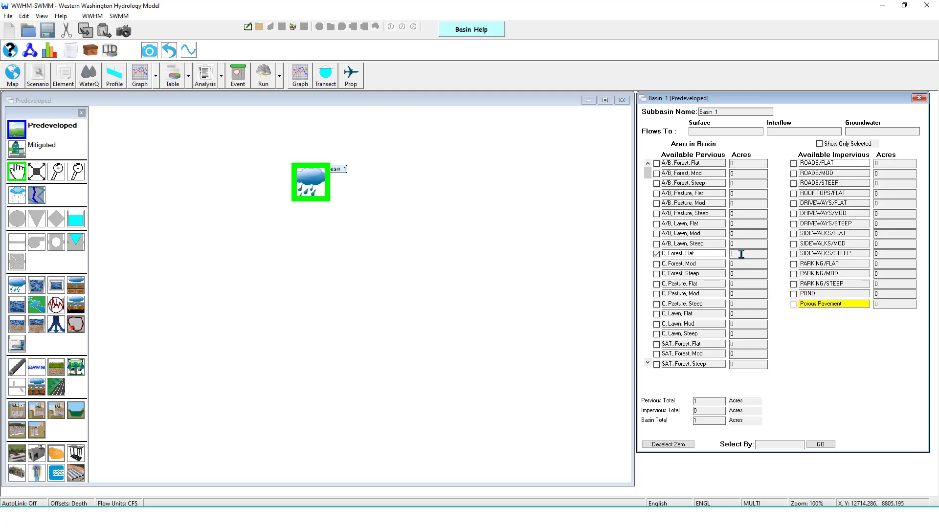
- Connect Basin 1 to POC 1 and run the predeveloped simulation
right_click(319, 181)
left_click(323, 210)
left_click(446, 305)
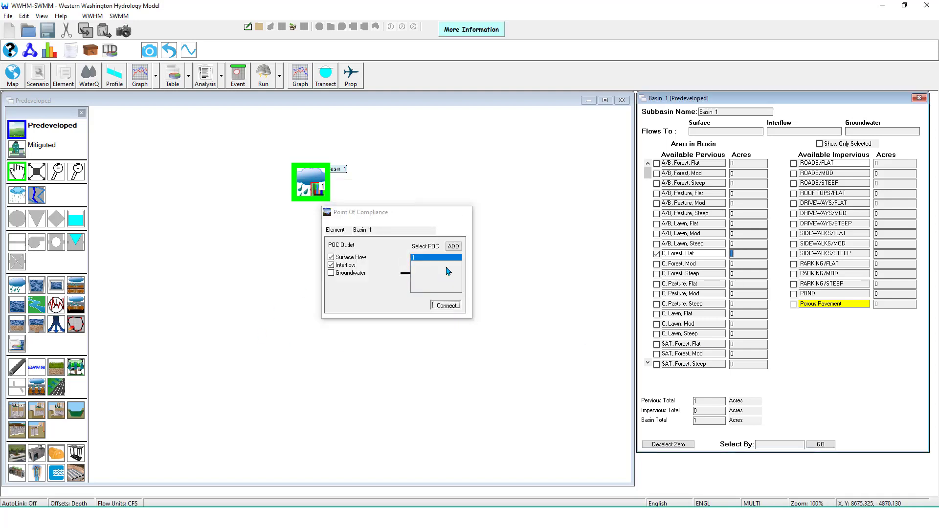
left_click(263, 78)
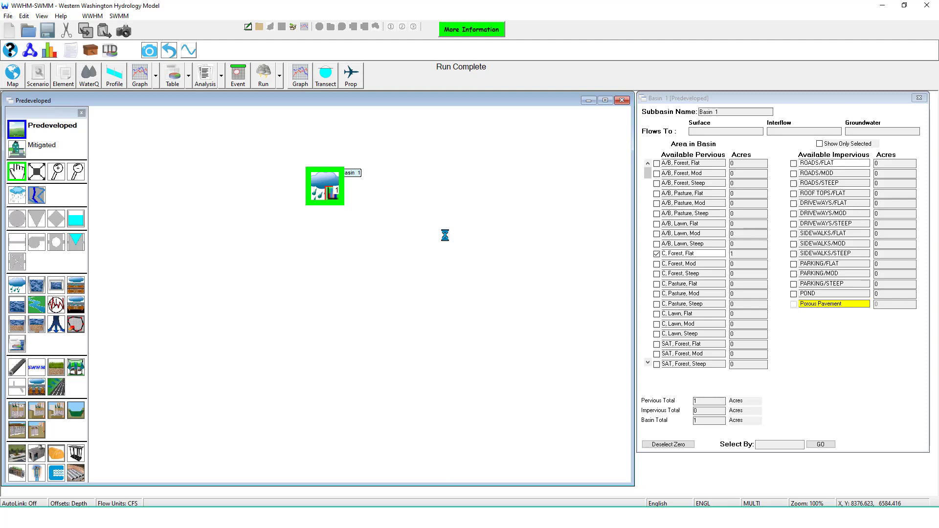
- Add Basin 1 to the Mitigated schematic with 1 acre of ROADS/FLAT
left_click(17, 148)
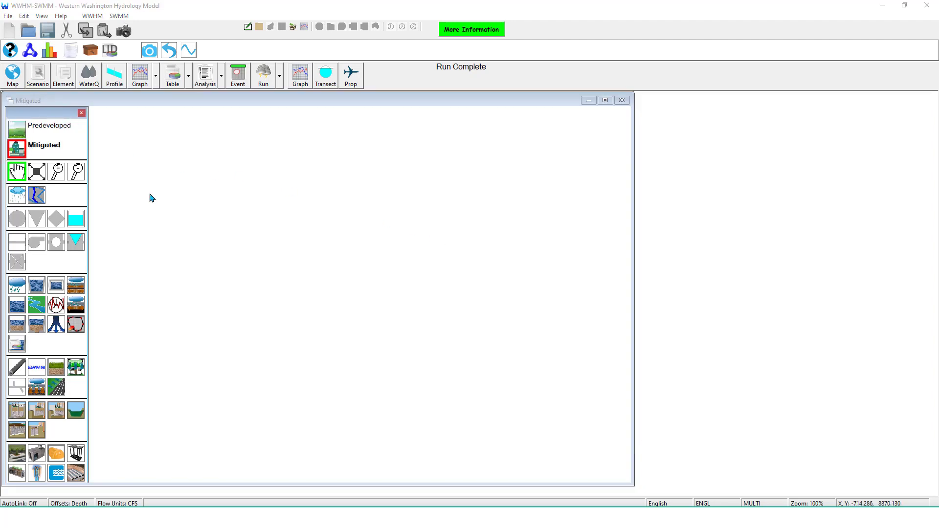
left_click_drag(16, 285, 354, 213)
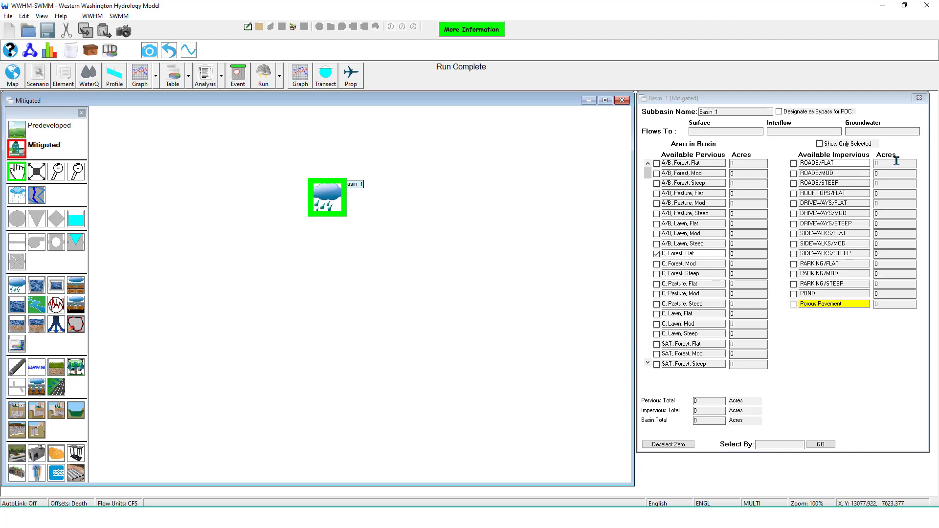
left_click(896, 162)
type("1")
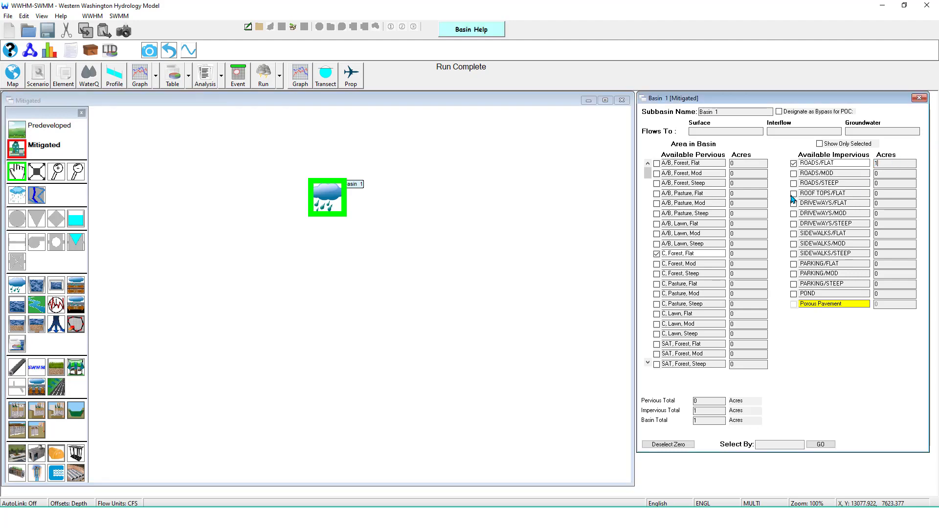
left_click(325, 196)
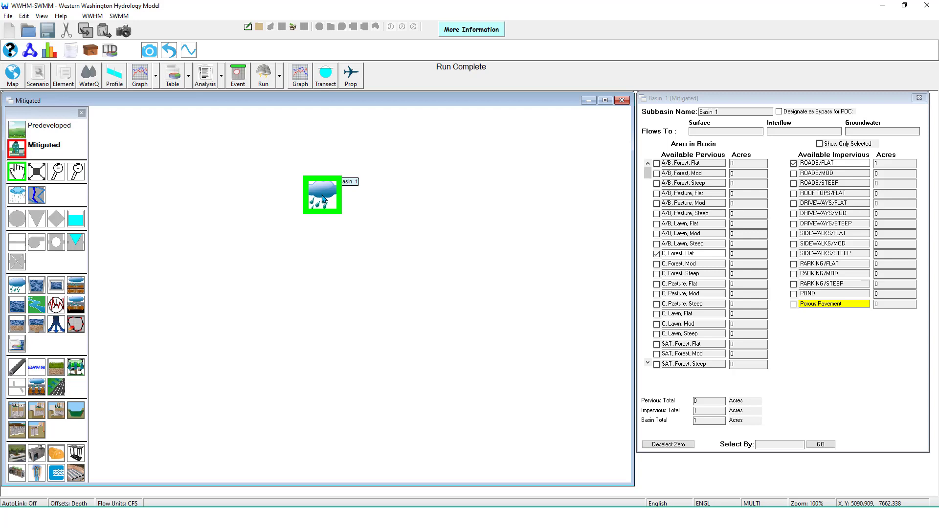
- Connect the mitigated Basin 1 to POC 1 and run the simulation
right_click(323, 198)
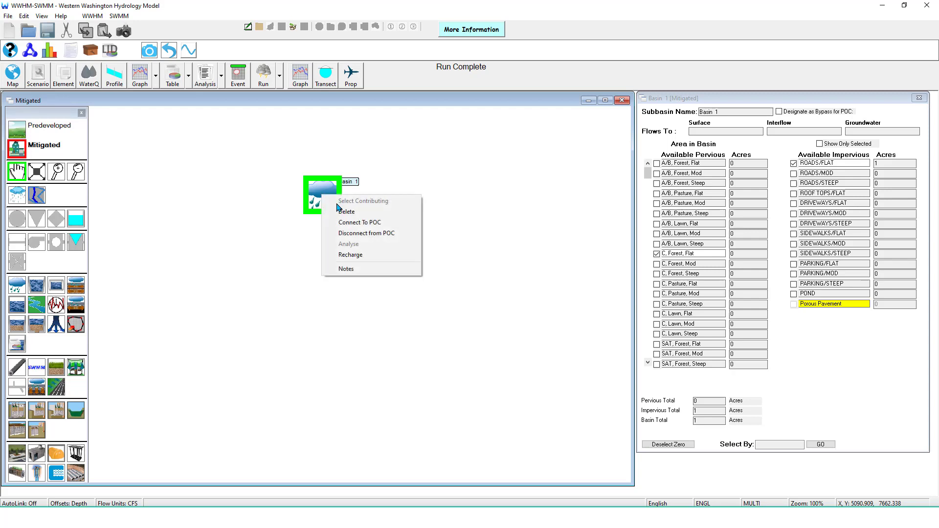
left_click(375, 220)
left_click(499, 318)
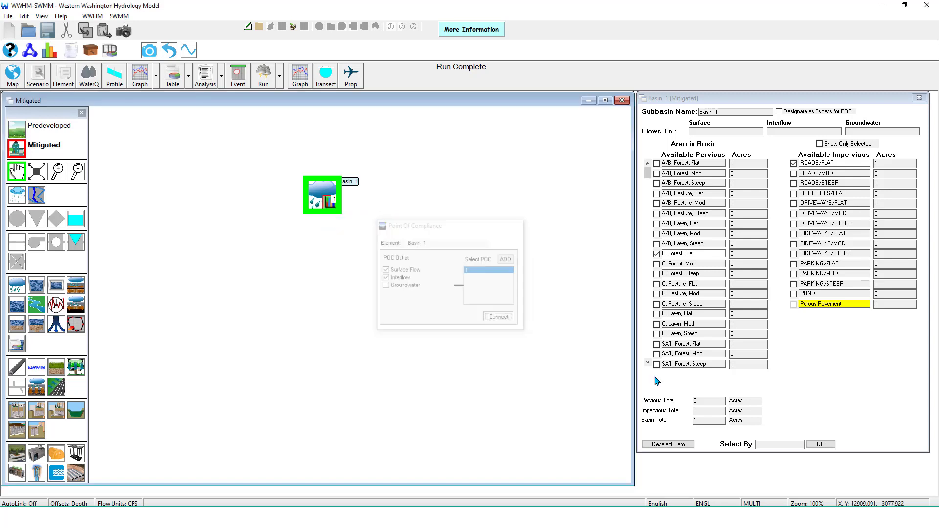
left_click(263, 78)
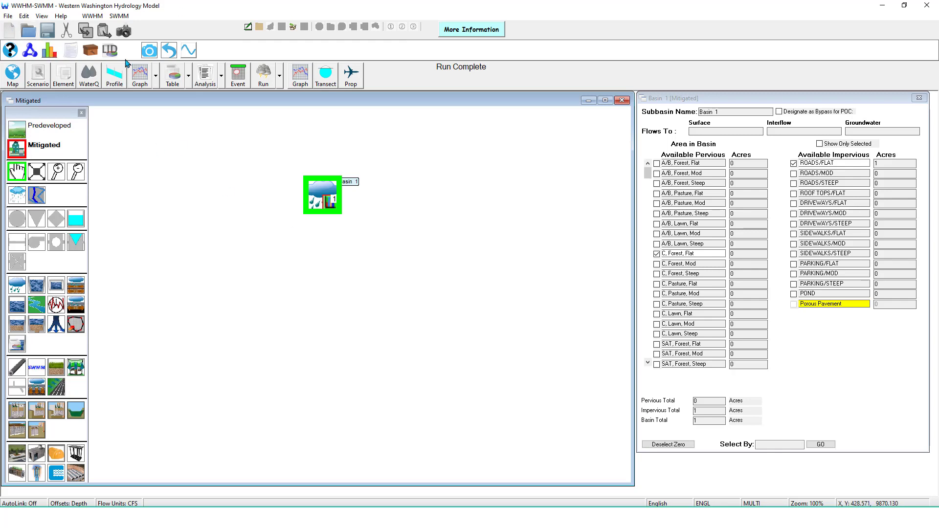
left_click(50, 51)
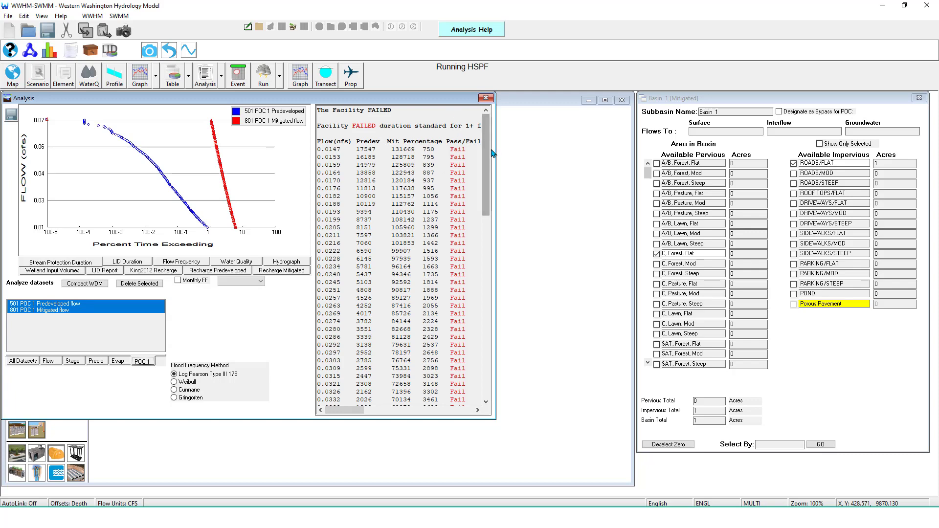
scroll(489, 152, "down", 10)
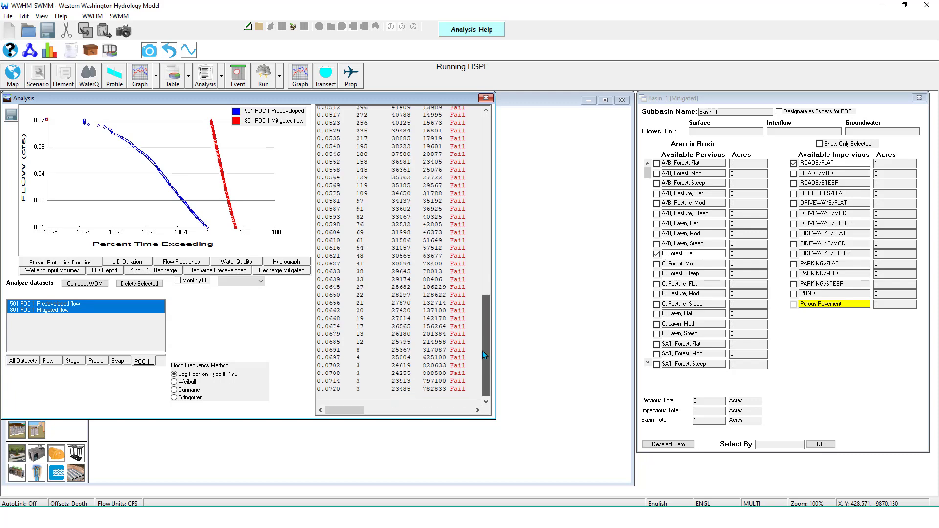
left_click(486, 98)
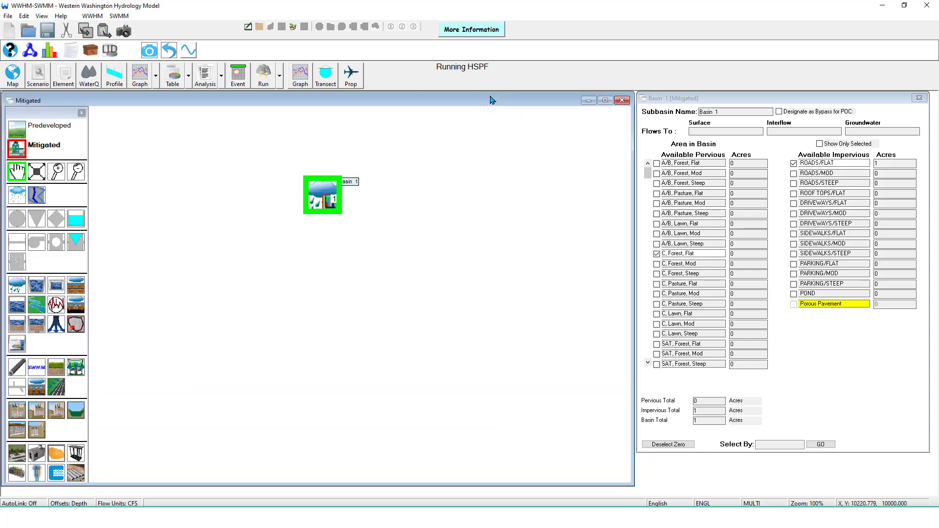
- Disconnect Basin 1 from the POC and route it into a new Filterra 1 below it
right_click(314, 200)
left_click(356, 238)
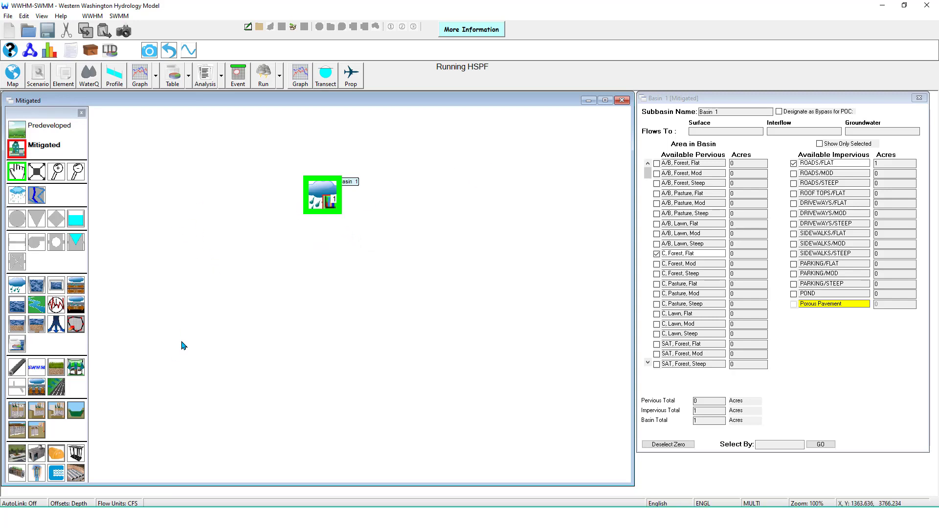
left_click_drag(37, 452, 324, 267)
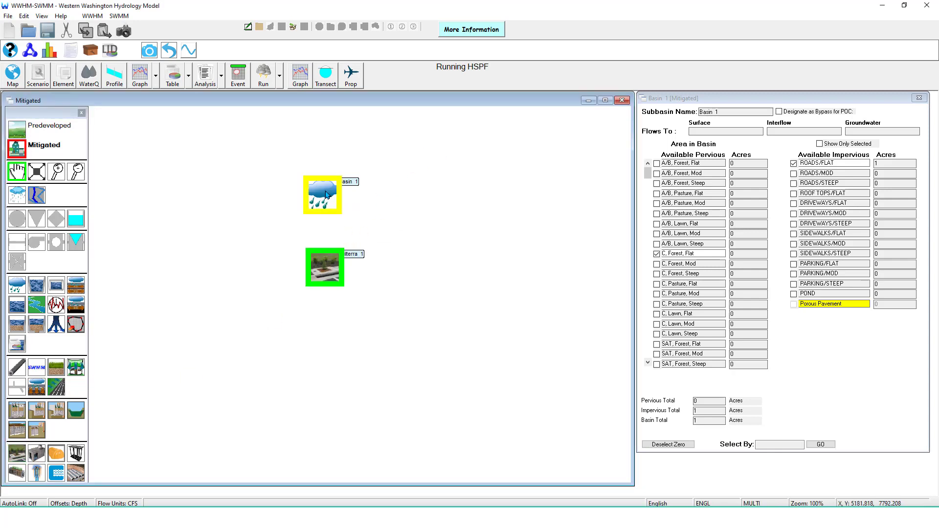
left_click_drag(328, 197, 328, 276)
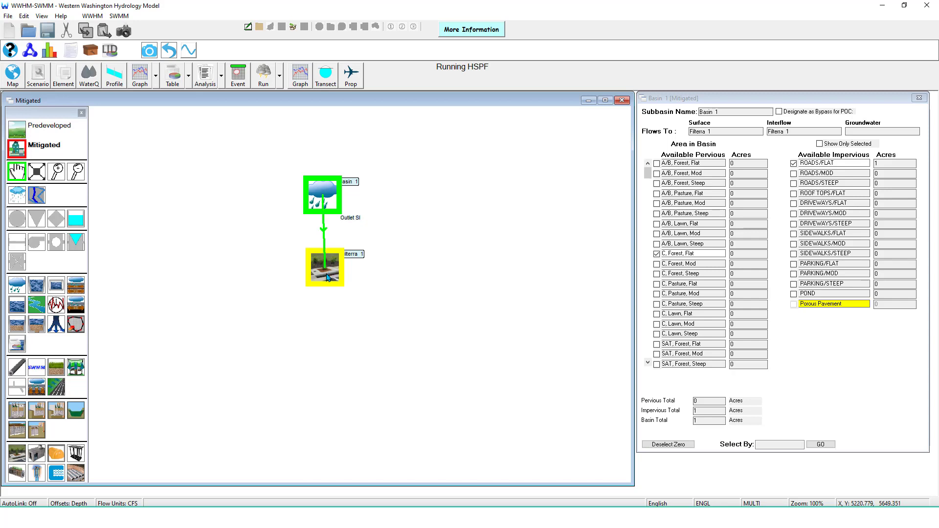
- Connect Filterra 1 to POC 1
right_click(321, 282)
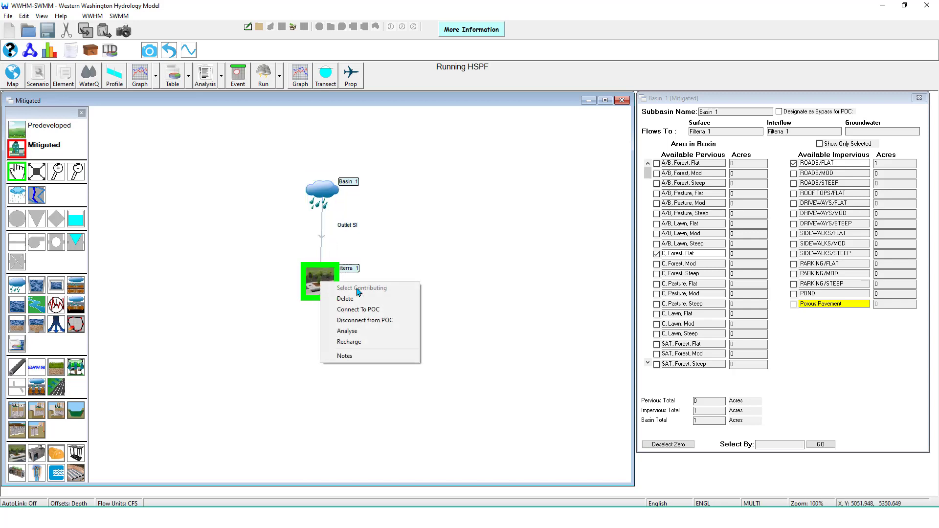
left_click(358, 310)
left_click(497, 407)
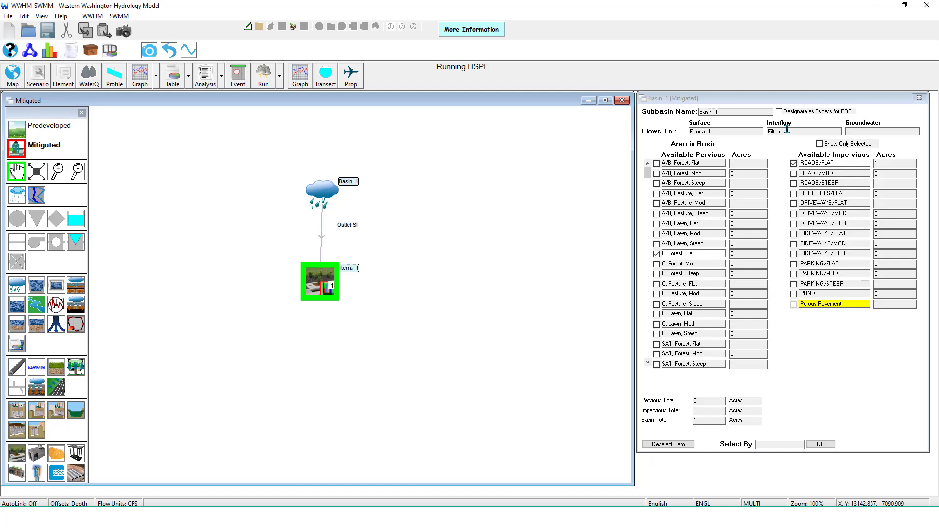
left_click(919, 98)
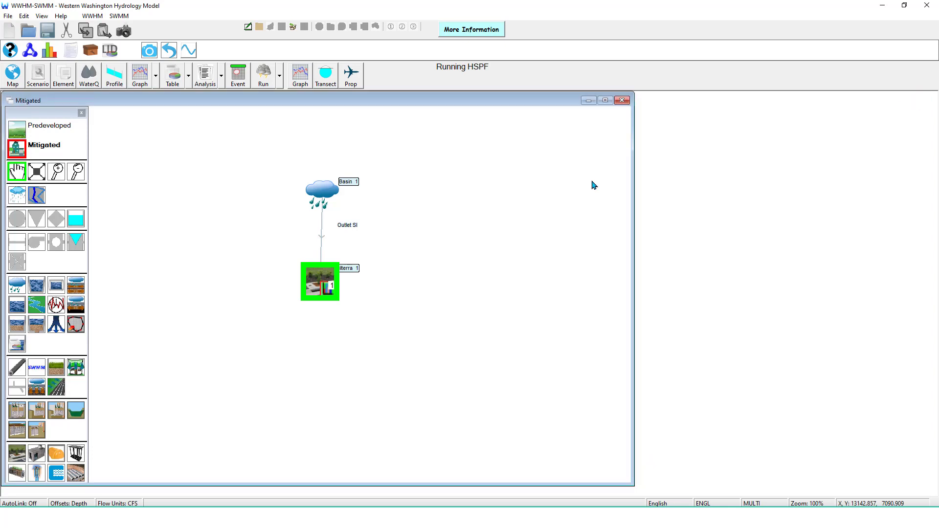
- Set Filterra 1 to FTPB Configuration, model FTPD0404, with a 50 in/hr media filter rate
left_click(313, 286)
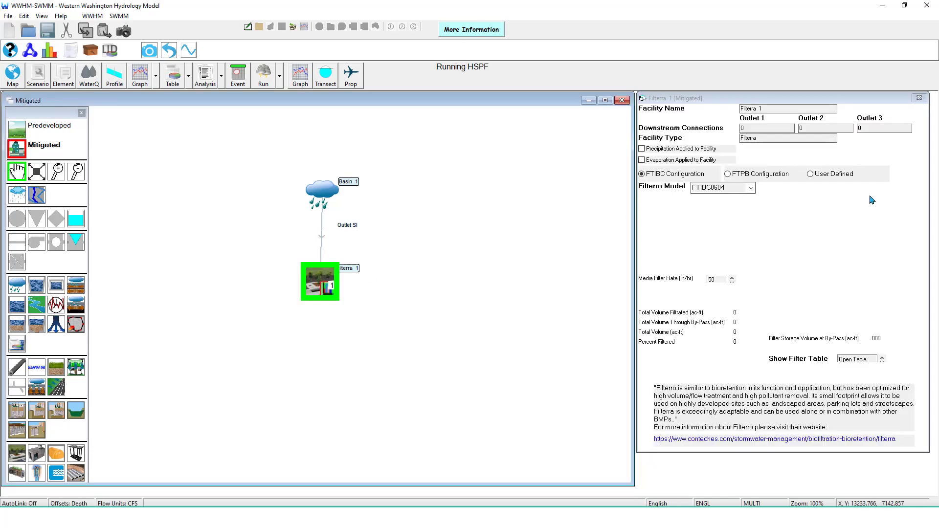
left_click(751, 175)
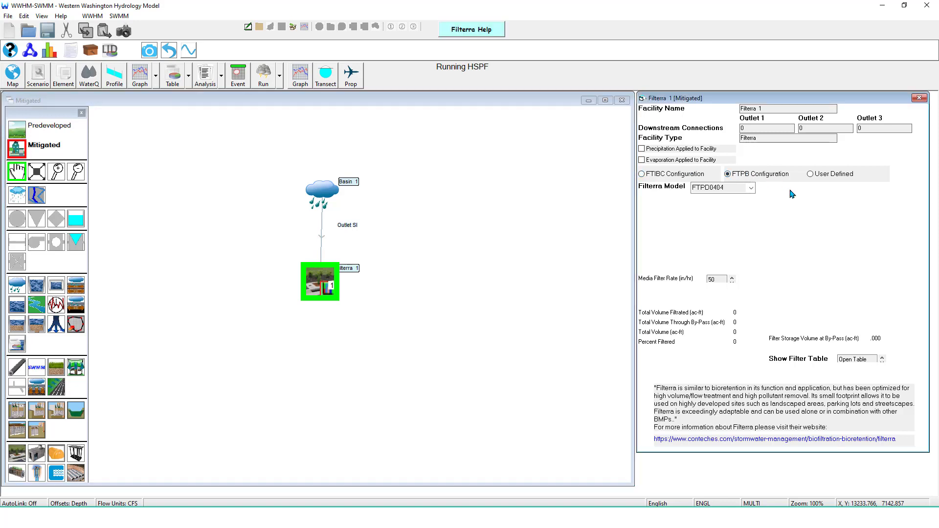
left_click(751, 188)
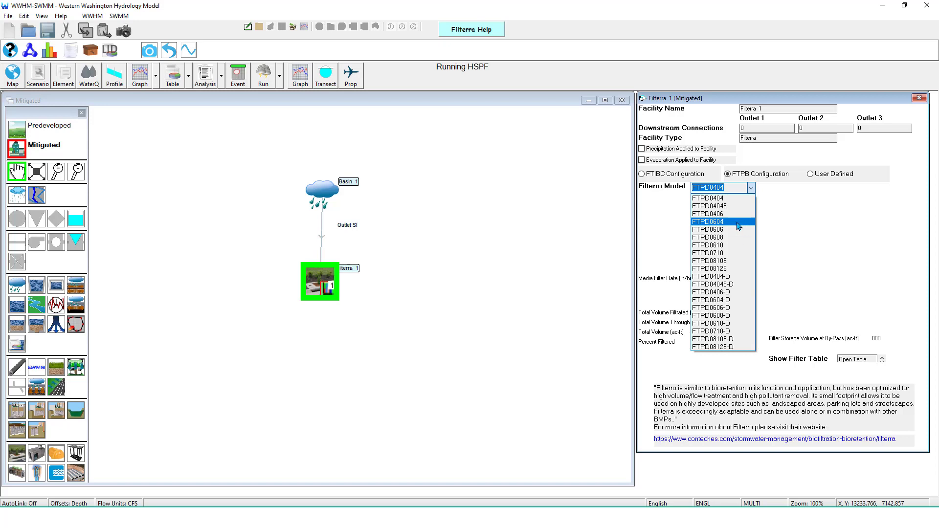
key("Escape")
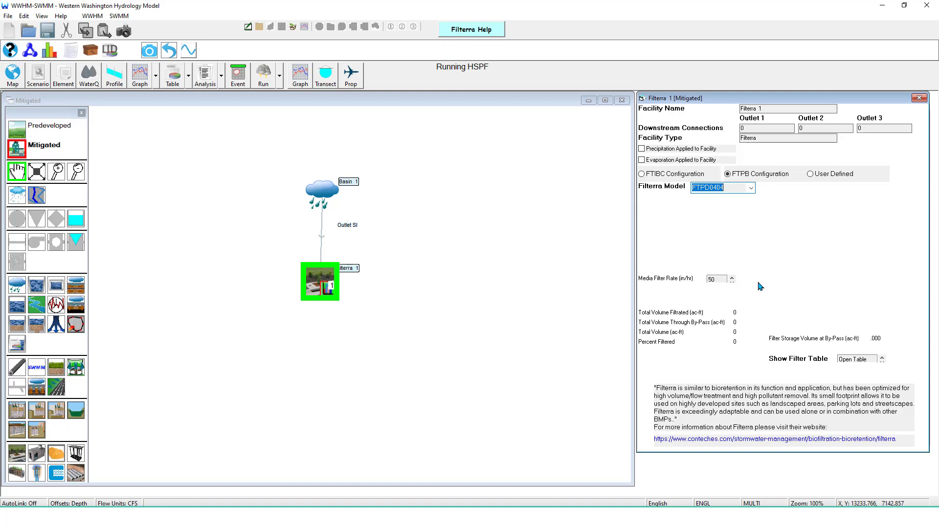
left_click(732, 277)
left_click(732, 281)
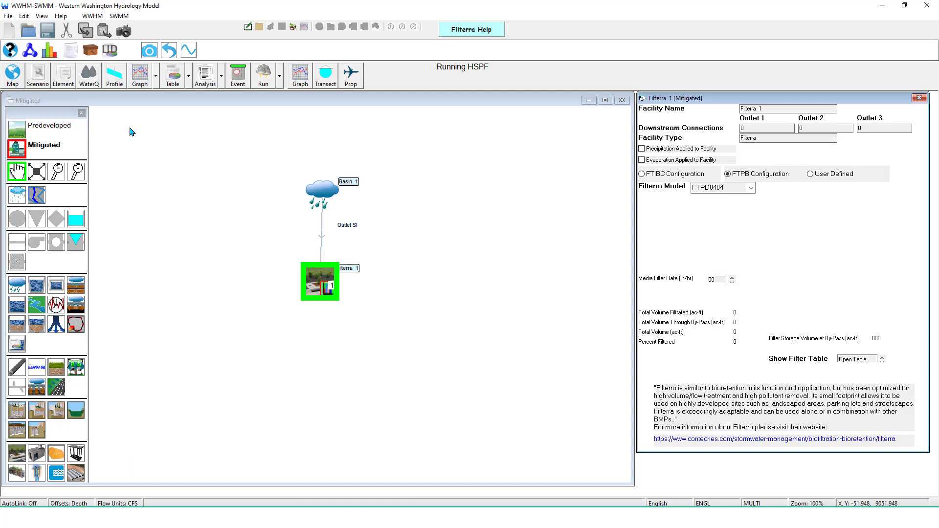
- Run with the Filterra, then switch it to model FTPD0710 and rerun for 98.25% filtered
left_click(265, 82)
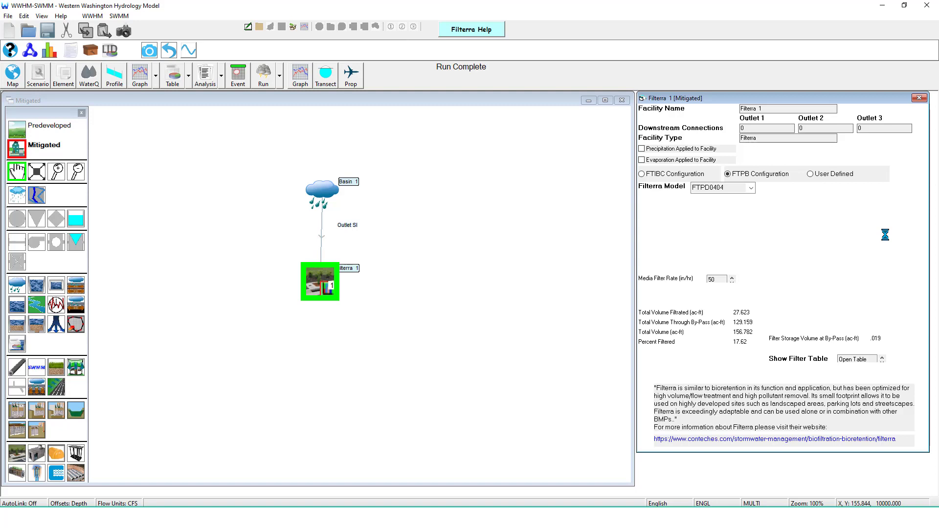
left_click(751, 188)
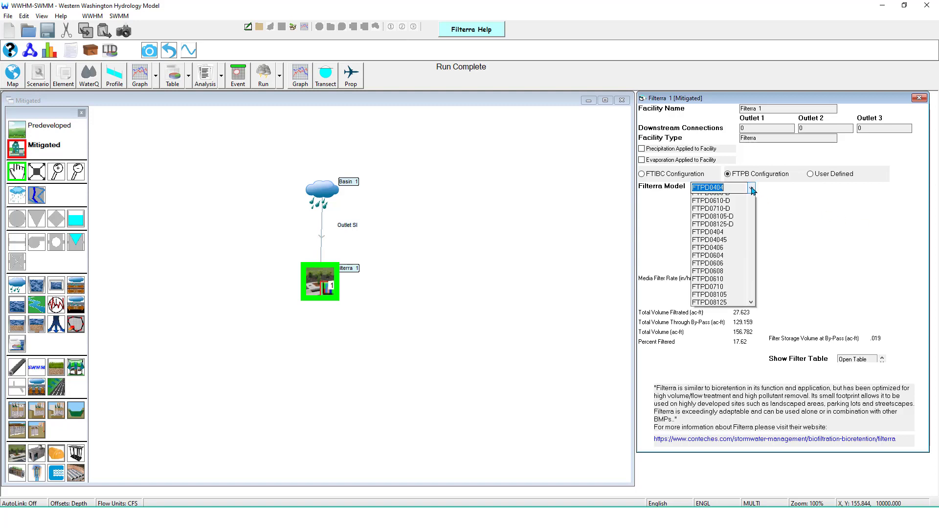
left_click_drag(753, 224, 758, 318)
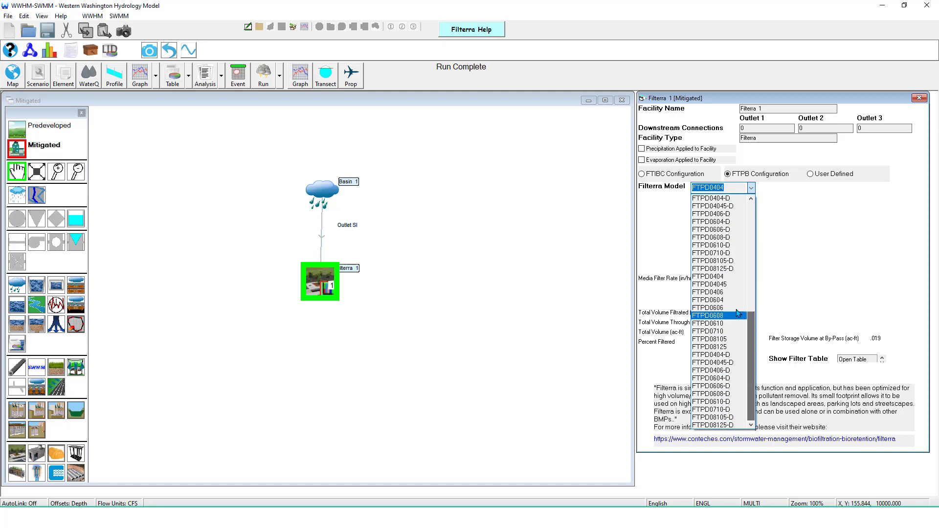
left_click(732, 332)
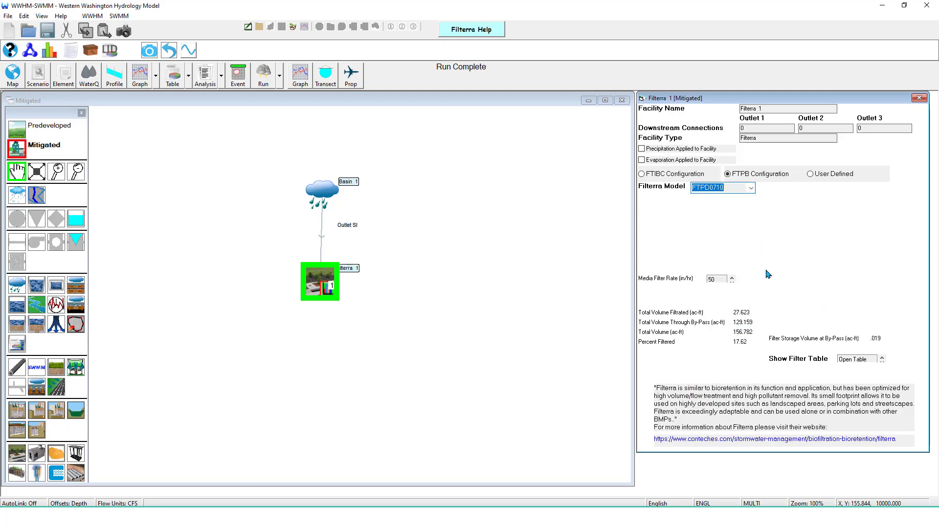
left_click(269, 72)
- Try the FTPD0406-D Filterra model and run the simulation
left_click(751, 189)
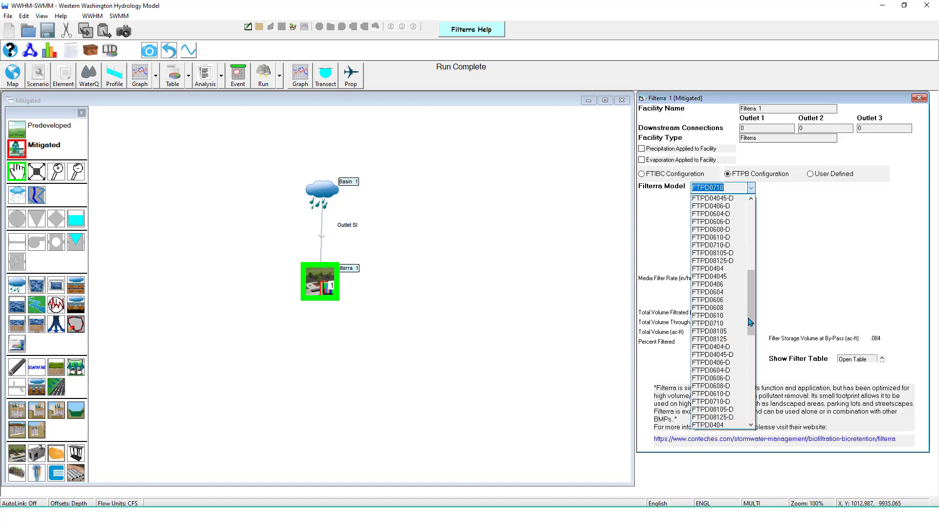
scroll(741, 298, "down", 5)
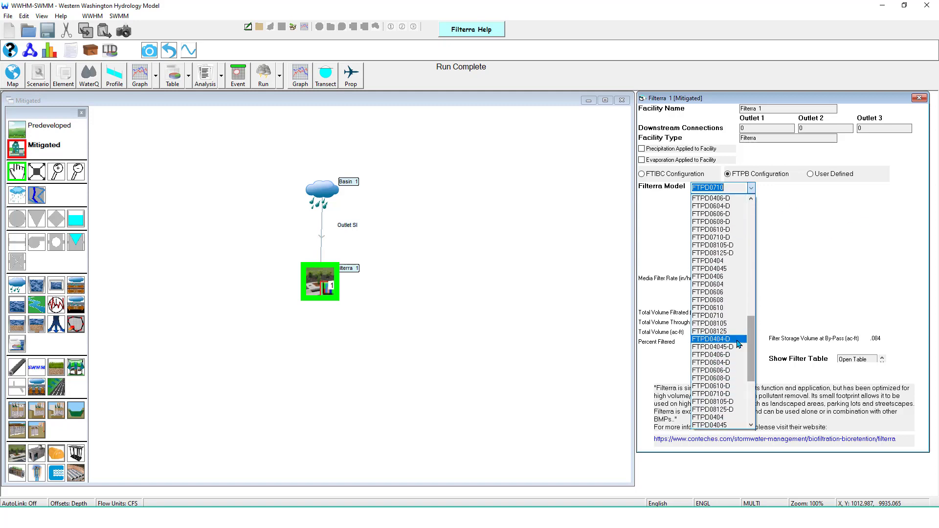
scroll(739, 332, "up", 5)
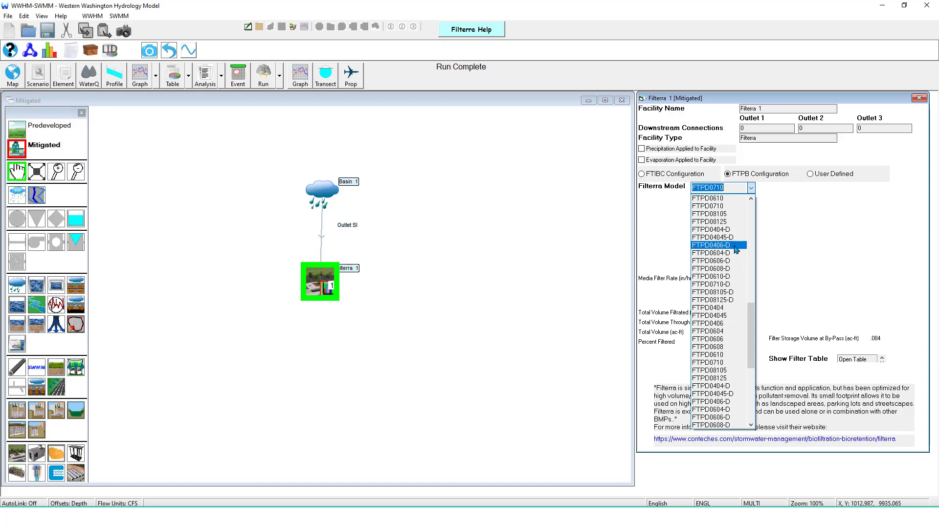
left_click(733, 245)
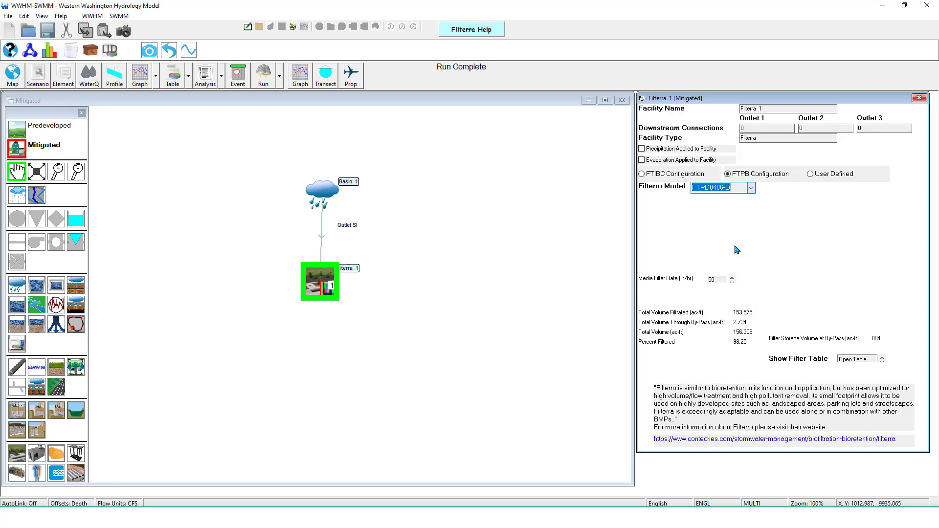
left_click(261, 76)
- Switch to the FTPD0710-D Filterra model and rerun, giving 98.25% filtered and 2.734 ac-ft bypassed
left_click(751, 188)
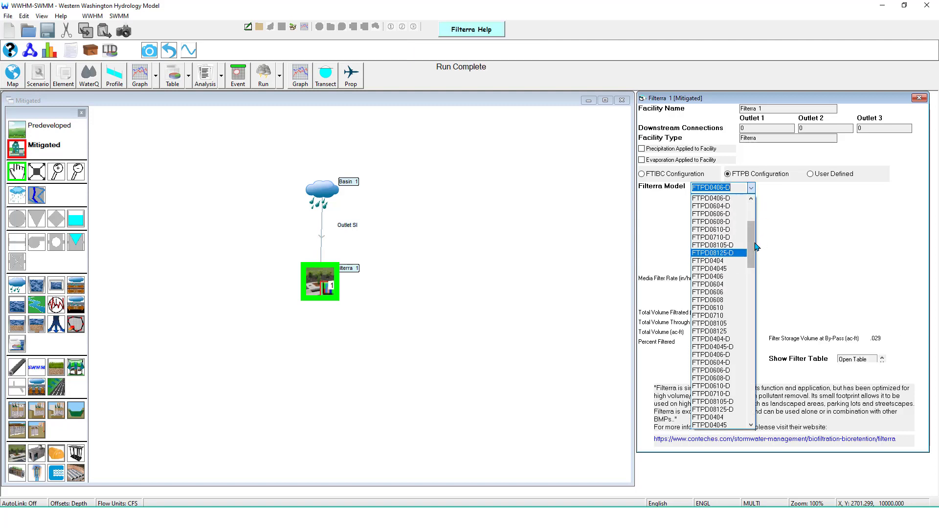
left_click_drag(751, 243, 766, 348)
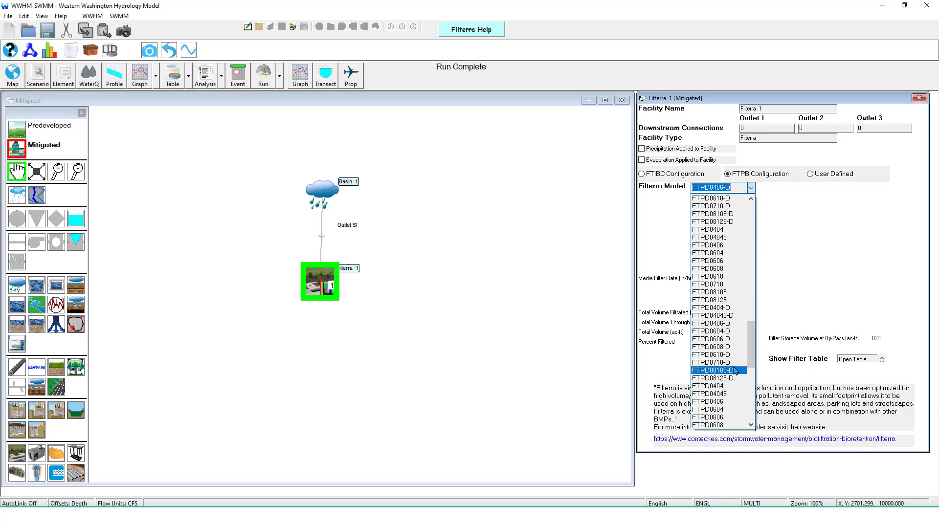
left_click(734, 364)
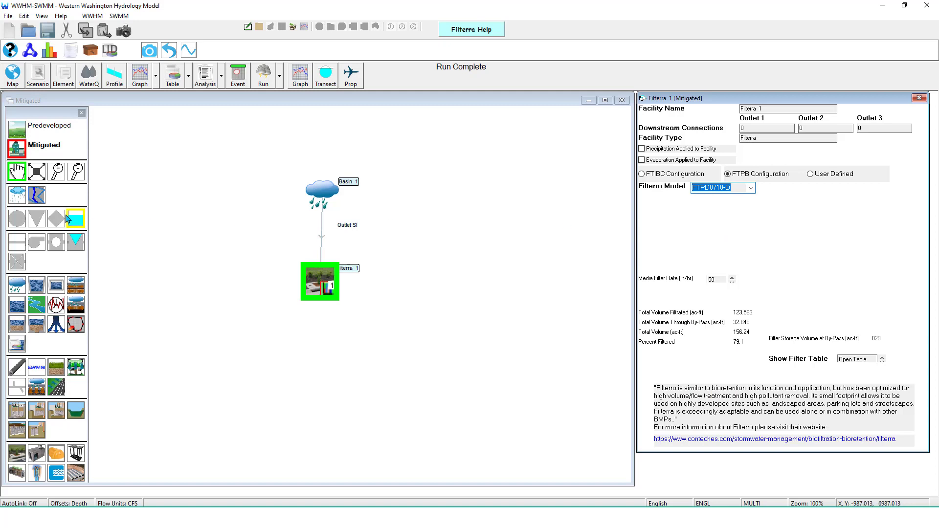
left_click(259, 79)
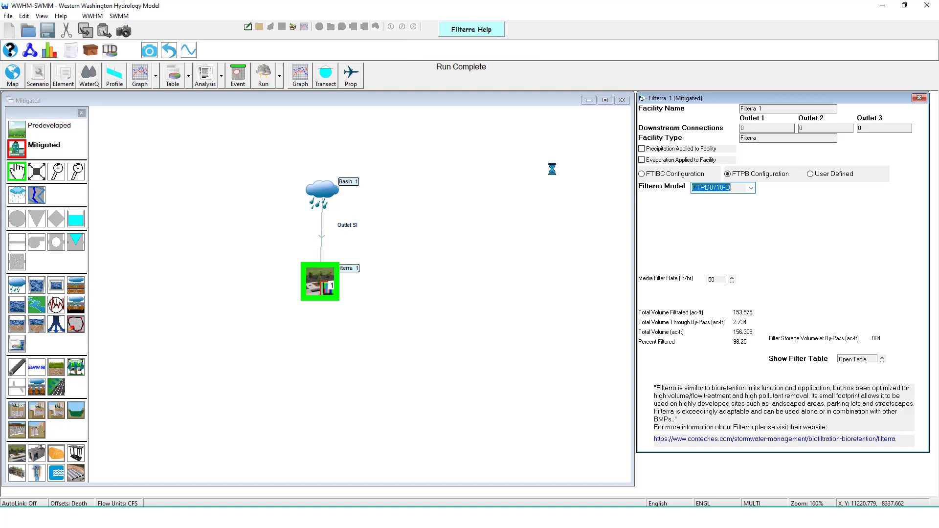
left_click(883, 358)
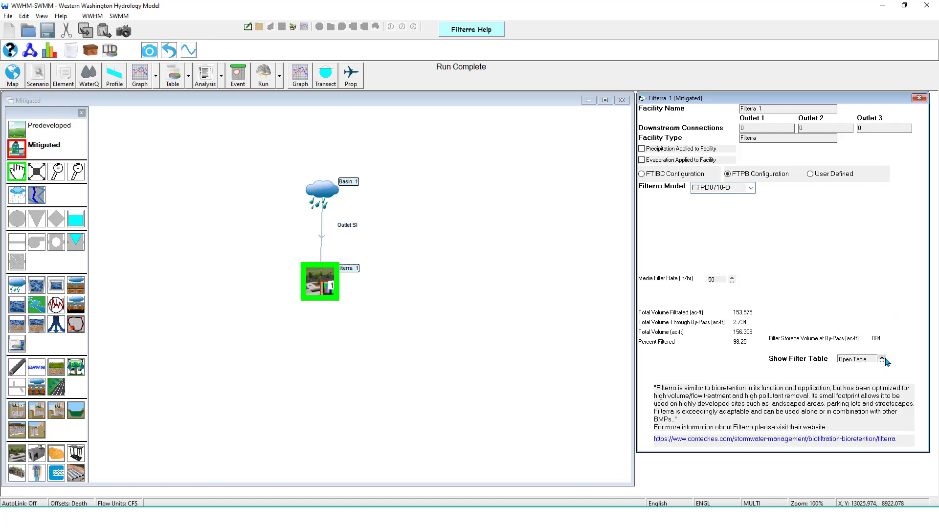
left_click(882, 360)
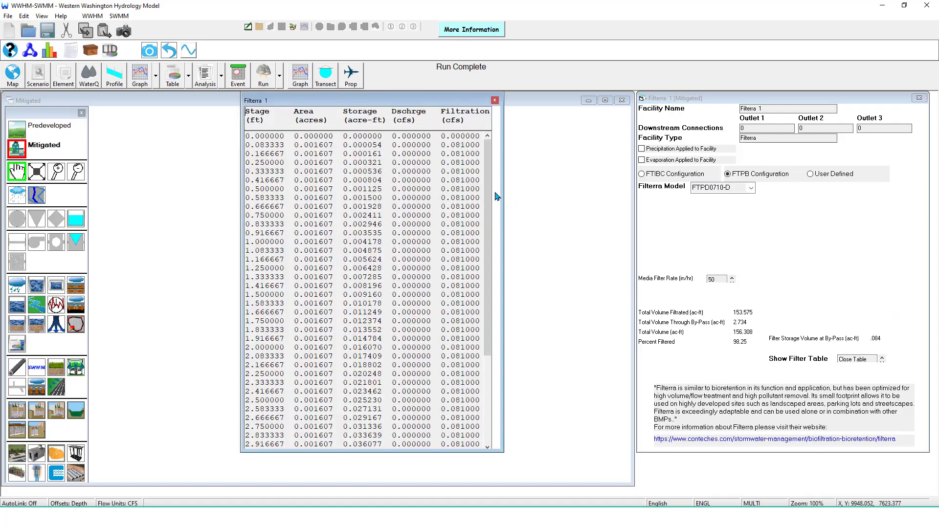
left_click_drag(489, 216, 488, 278)
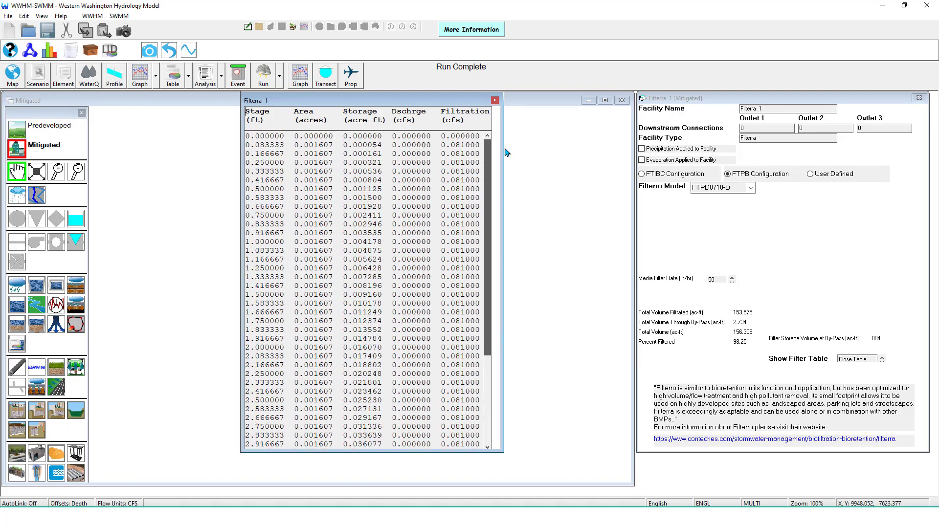
left_click(495, 100)
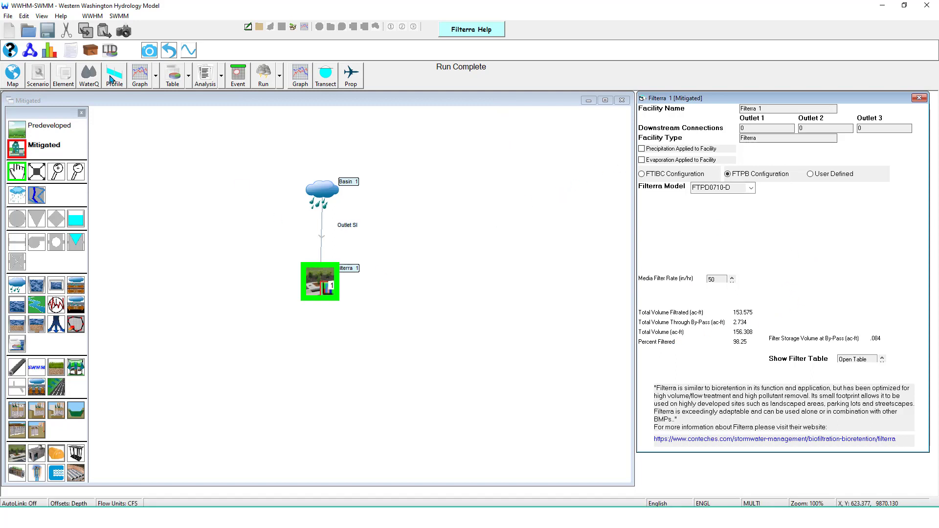
left_click(53, 51)
left_click(143, 361)
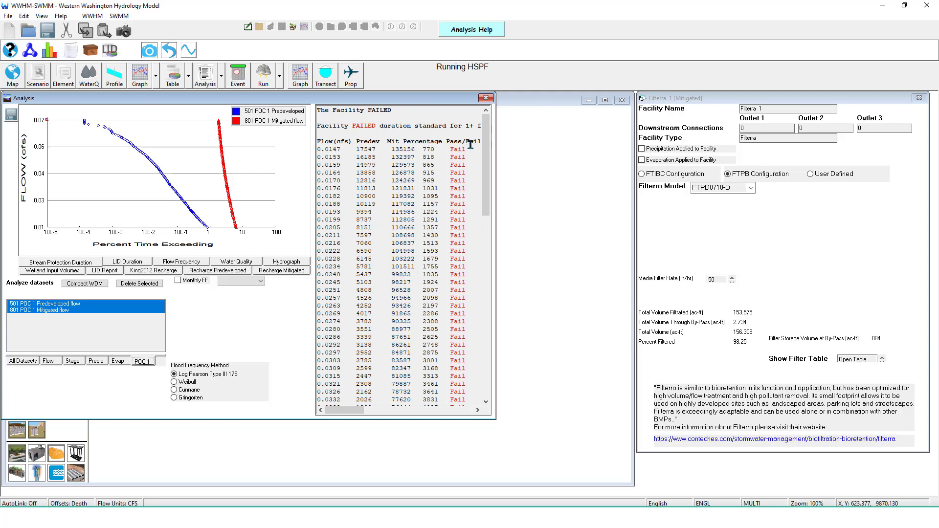
mouse_move(485, 151)
left_mouse_down()
mouse_move(497, 373)
mouse_move(491, 147)
left_mouse_up()
left_click(487, 98)
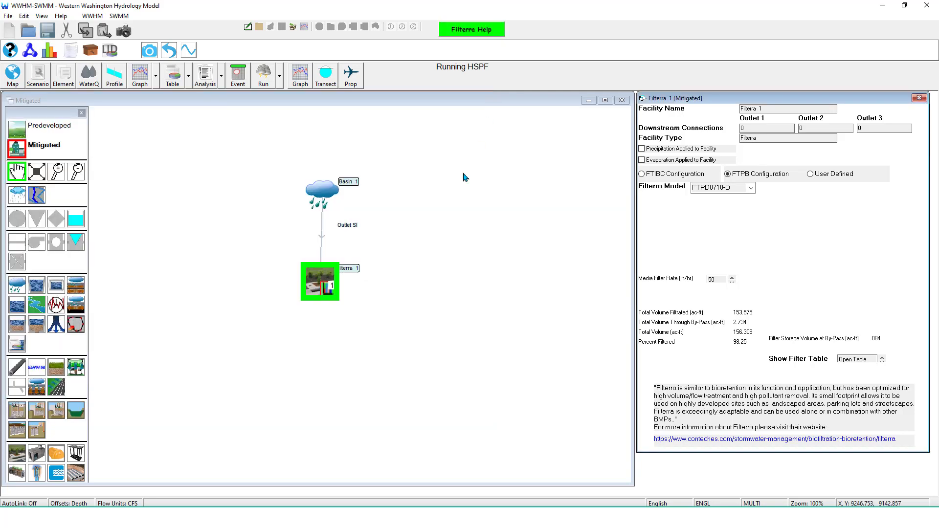
- Disconnect the Filterra from the POC and route it into a new Vault 1 below
right_click(316, 279)
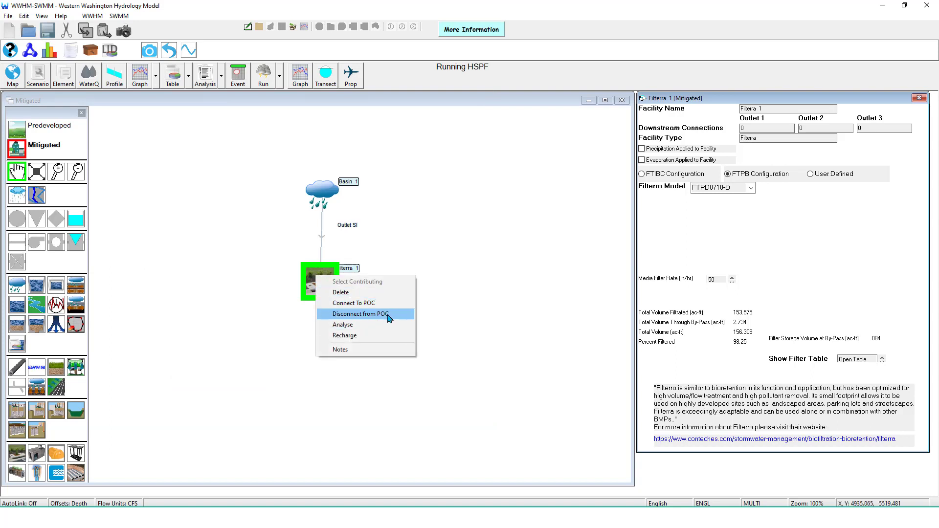
left_click(389, 318)
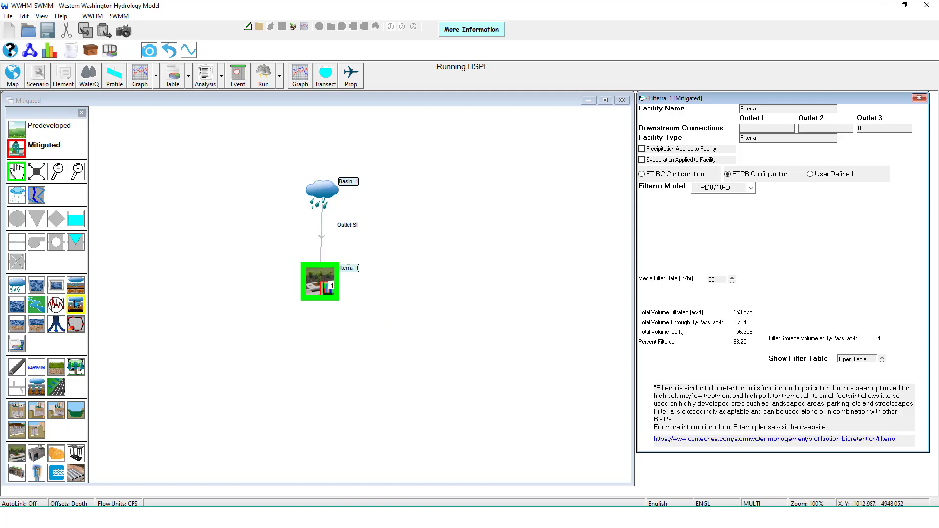
left_click_drag(17, 304, 321, 342)
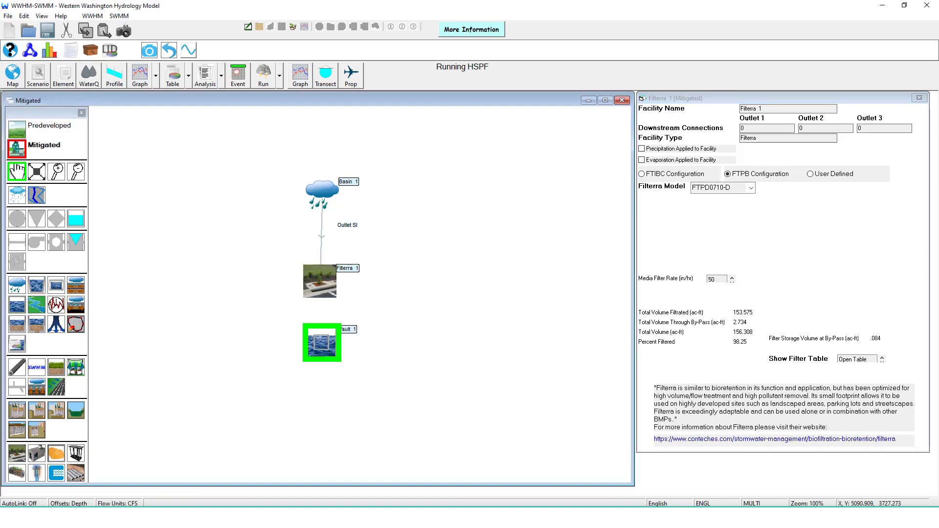
left_click_drag(320, 276, 324, 354)
- Make Vault 1 the POC, quick-size it to 200 by 200 ft, 7 ft deep, and run
right_click(321, 350)
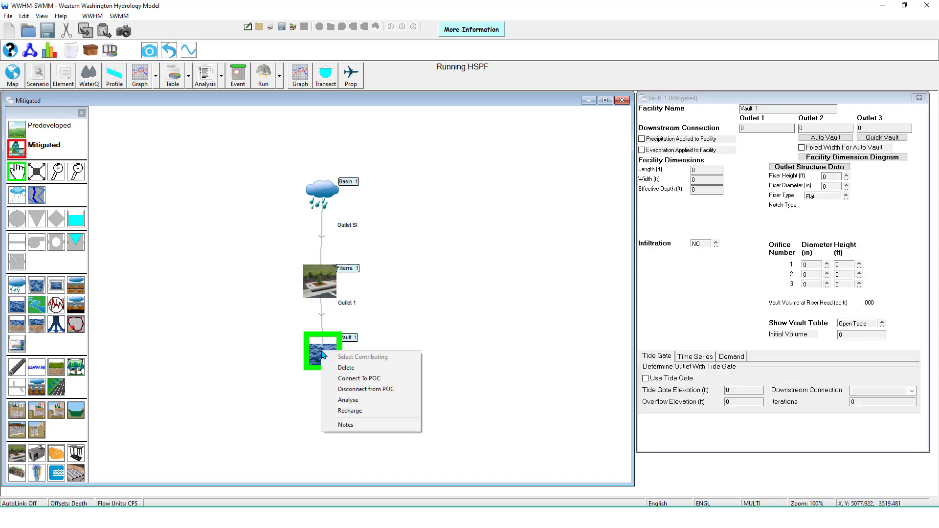
left_click(346, 375)
left_click(477, 474)
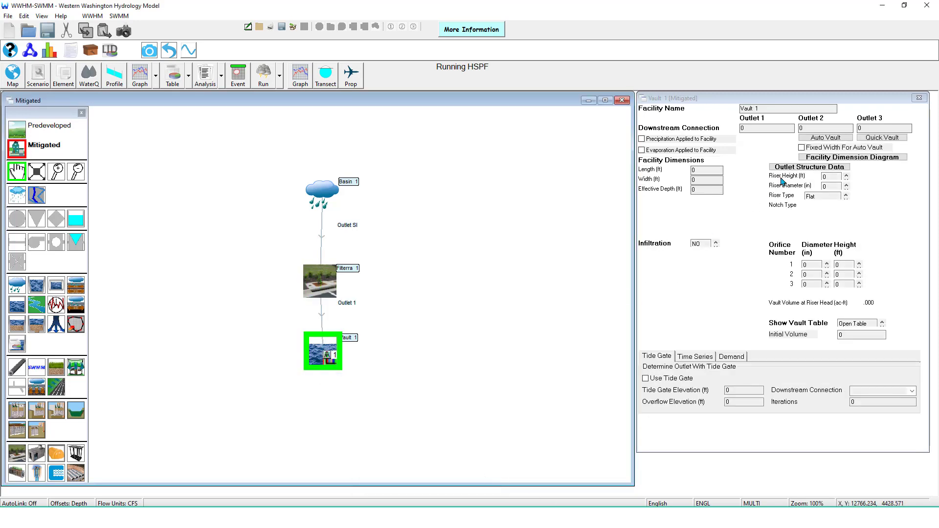
left_click(887, 138)
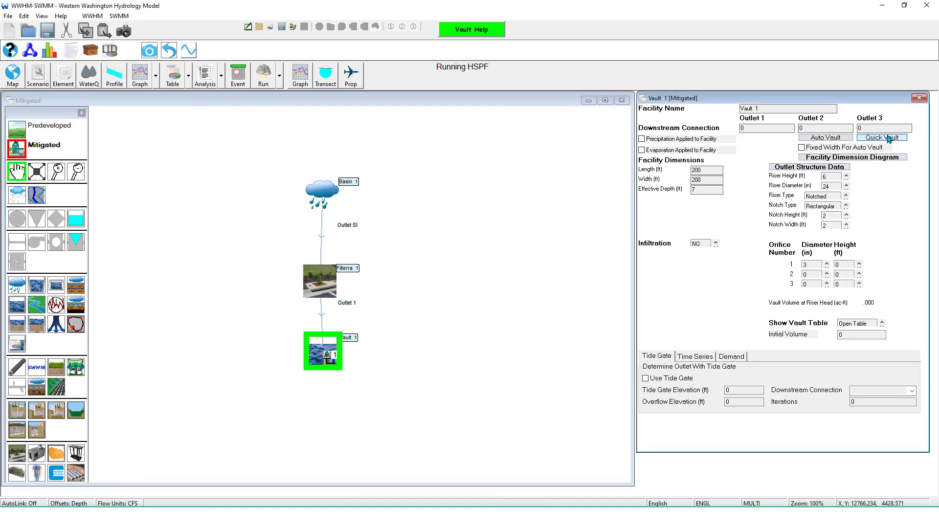
left_click(263, 76)
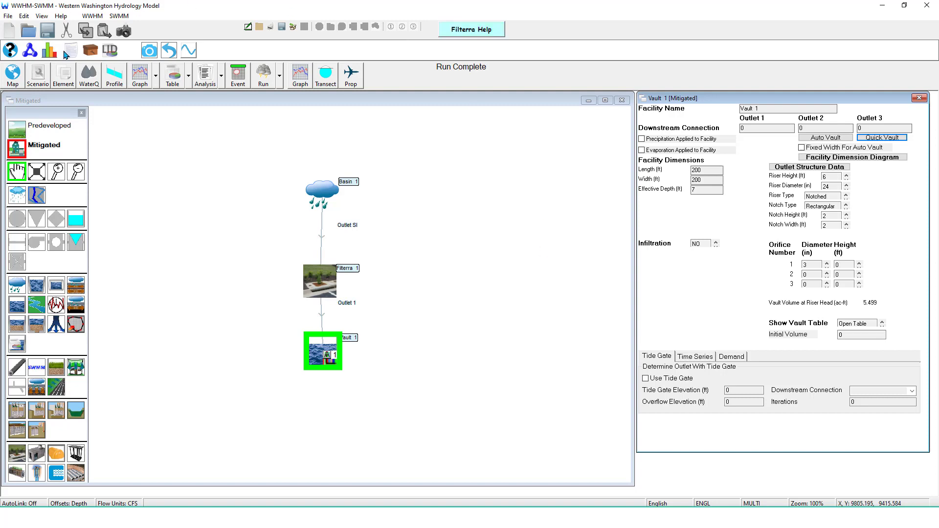
left_click(141, 361)
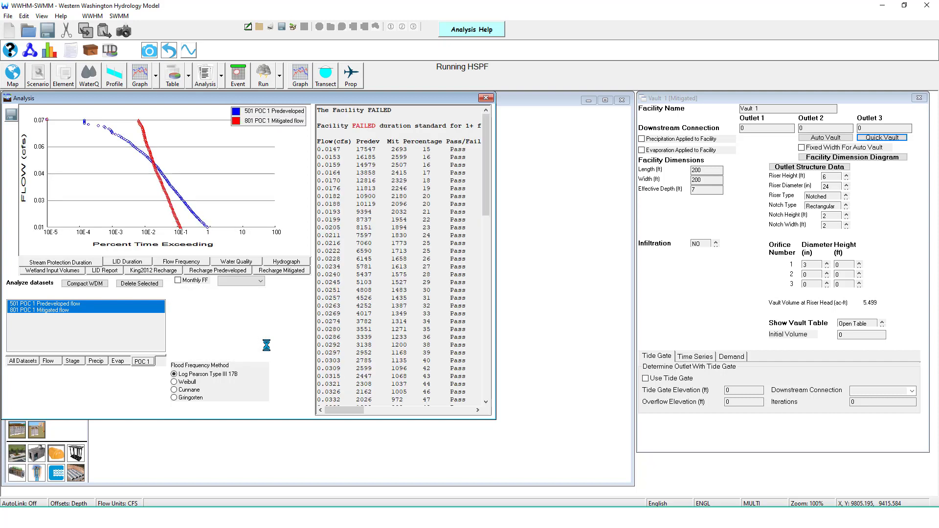
mouse_move(488, 215)
left_mouse_down()
mouse_move(488, 247)
mouse_move(487, 214)
left_mouse_up()
left_click(485, 97)
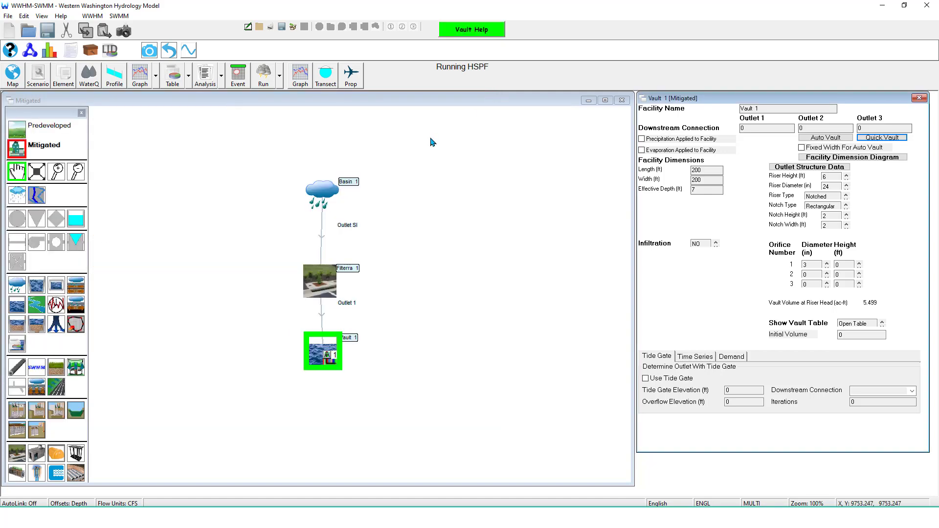
- Auto-size Vault 1 on Thorough to about 37.87 ft square, 0.511-in orifice, 0.197 ac-ft
left_click(825, 139)
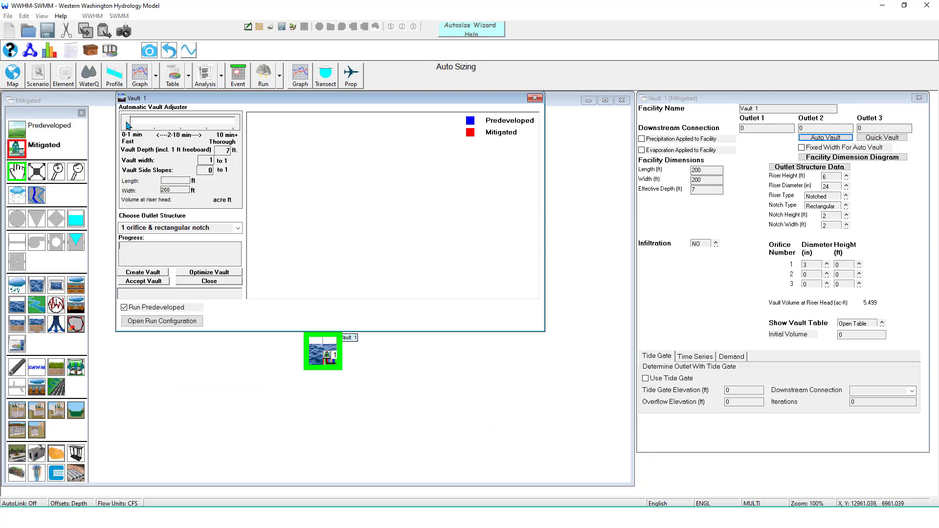
left_click_drag(128, 126, 248, 115)
left_click(153, 273)
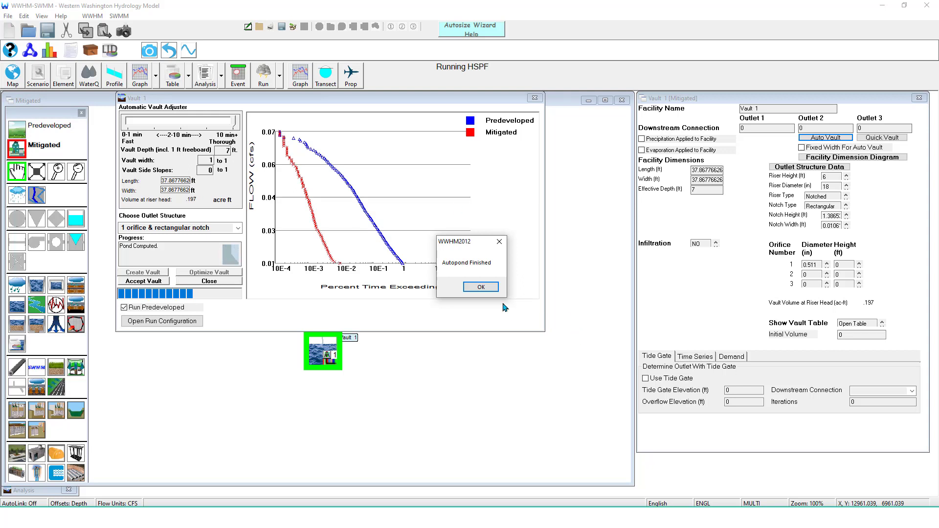
left_click(481, 286)
left_click(534, 97)
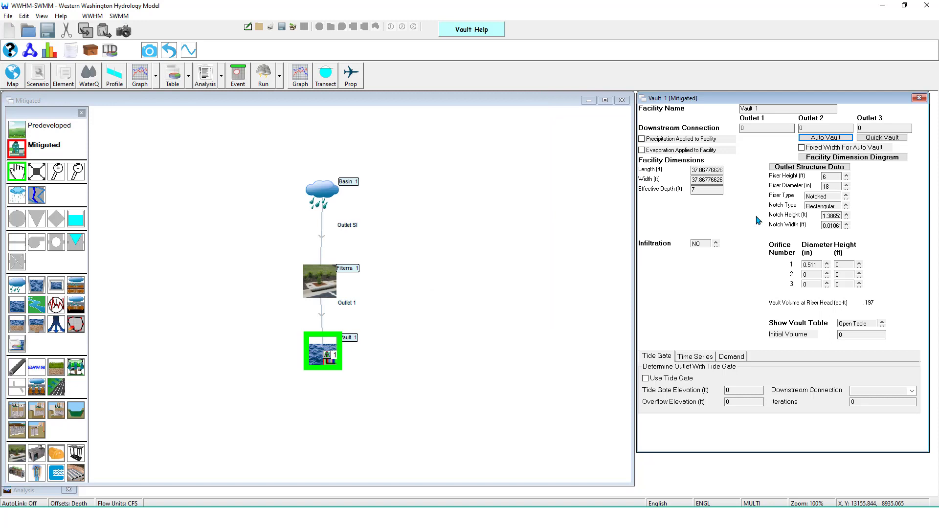
left_click(324, 267)
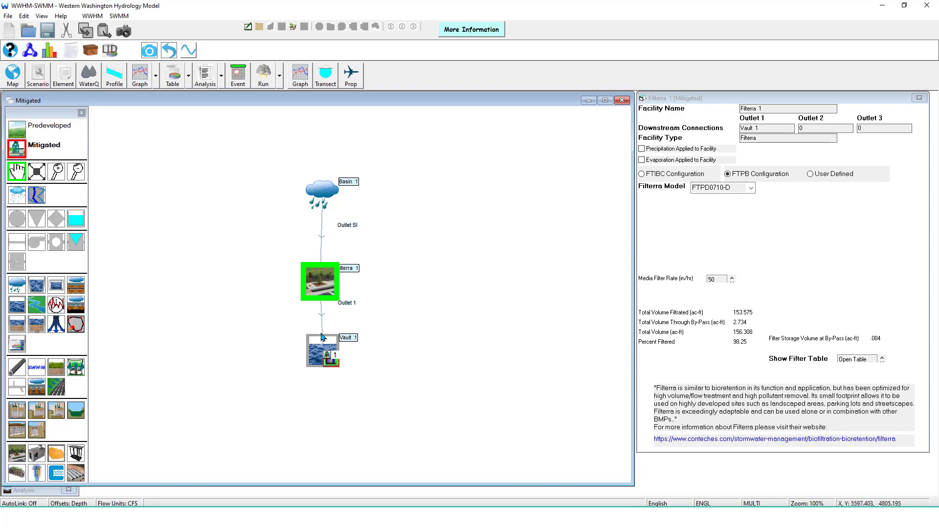
left_click(318, 361)
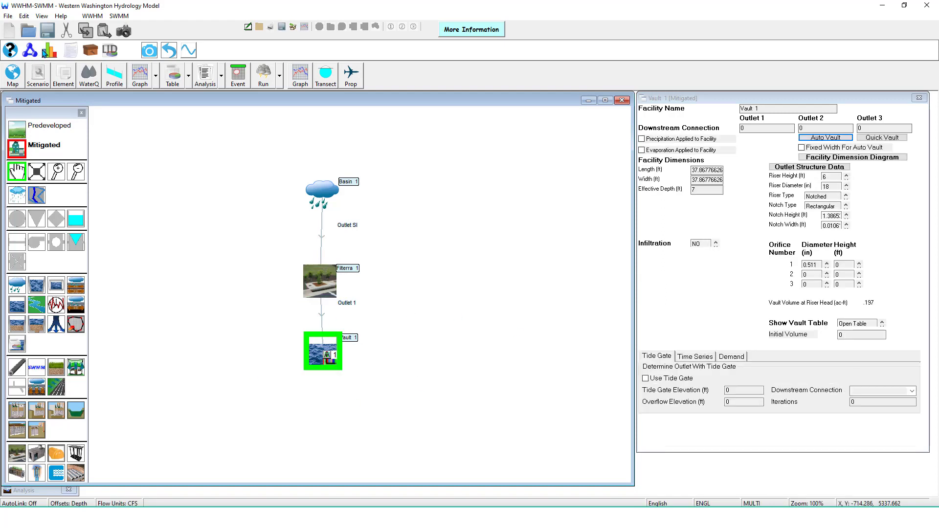
left_click(48, 50)
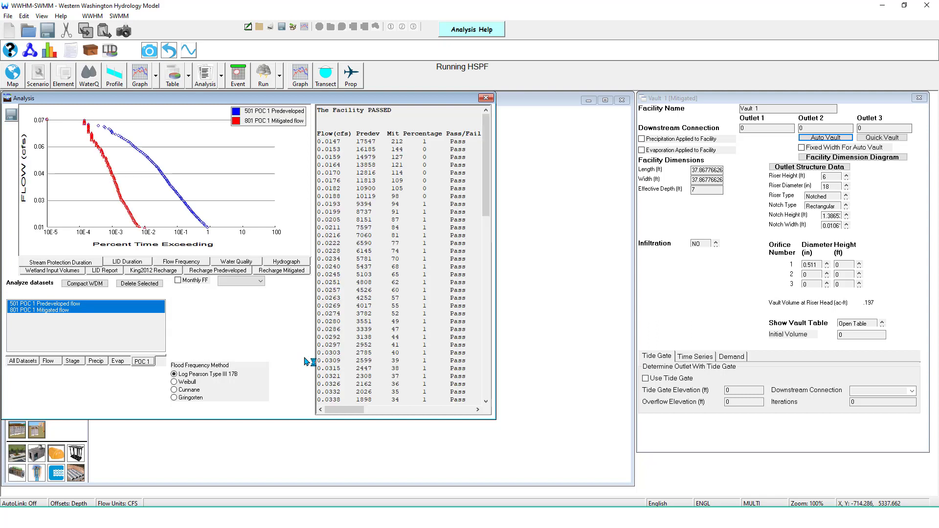
mouse_move(485, 142)
left_mouse_down()
mouse_move(483, 306)
mouse_move(484, 143)
left_mouse_up()
left_click(485, 98)
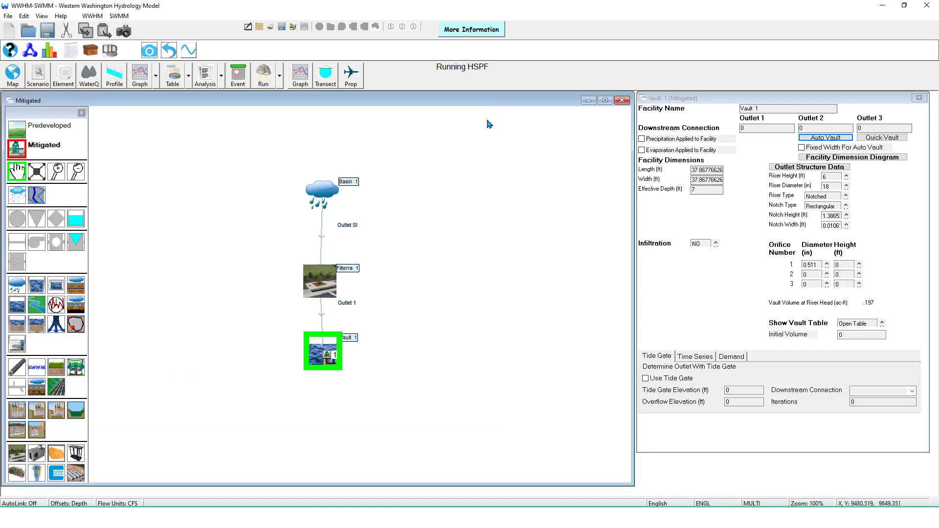